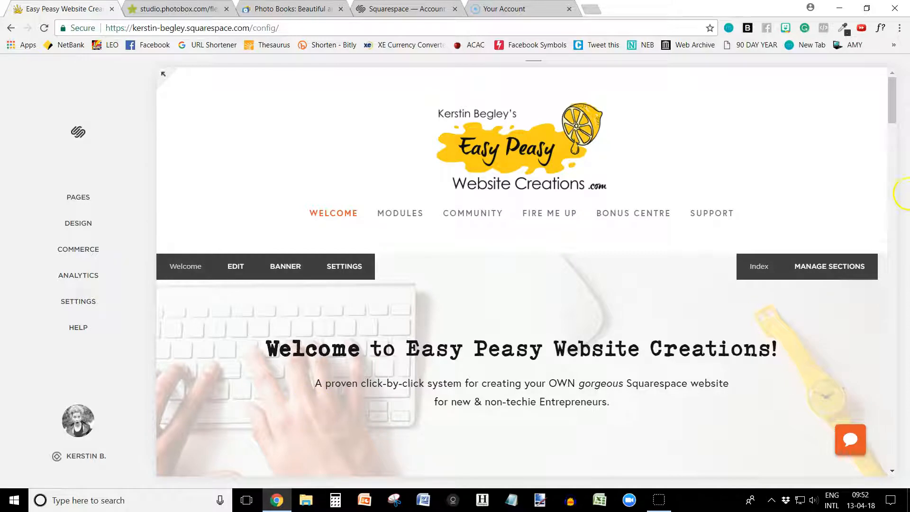
# Step: Add a Social Links block below the "TWEET THIS" link in the pre-footer content, keep its default settings, and save
pyautogui.moveTo(894, 107); pyautogui.dragTo(907, 450)
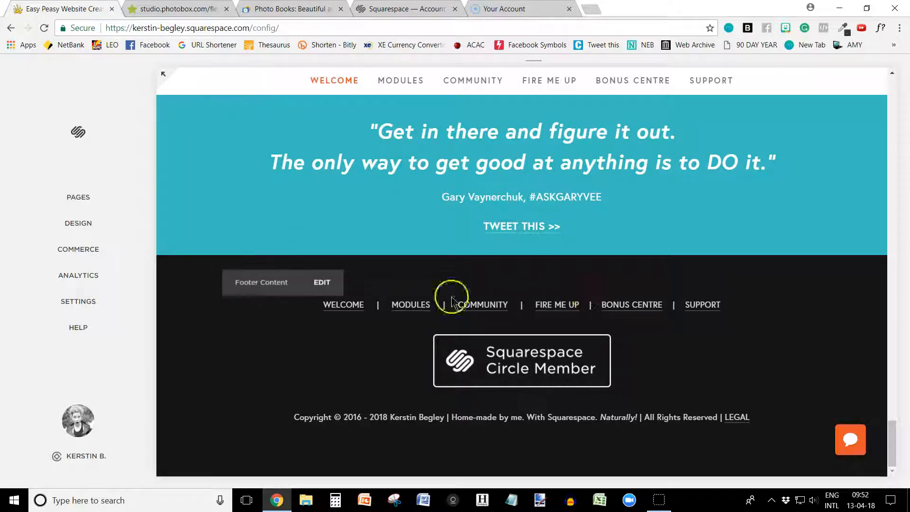
pyautogui.click(327, 287)
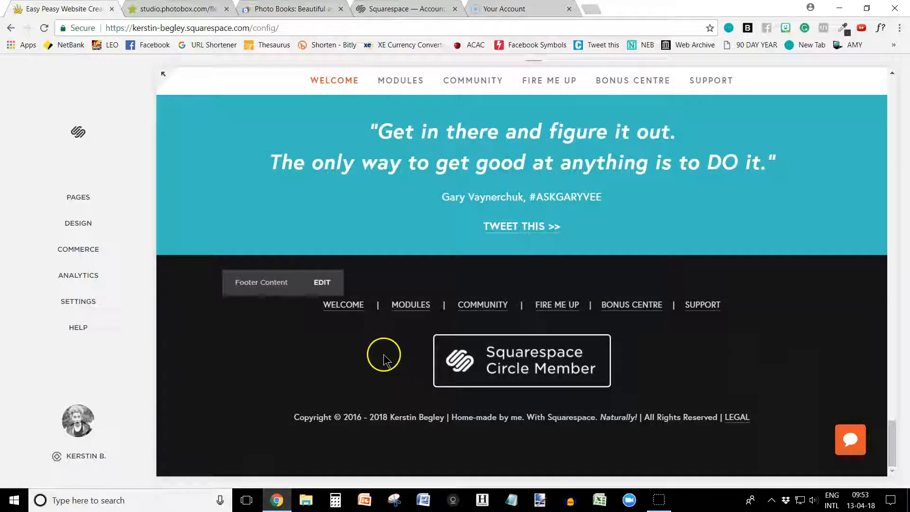
pyautogui.scroll(1, 384, 360)
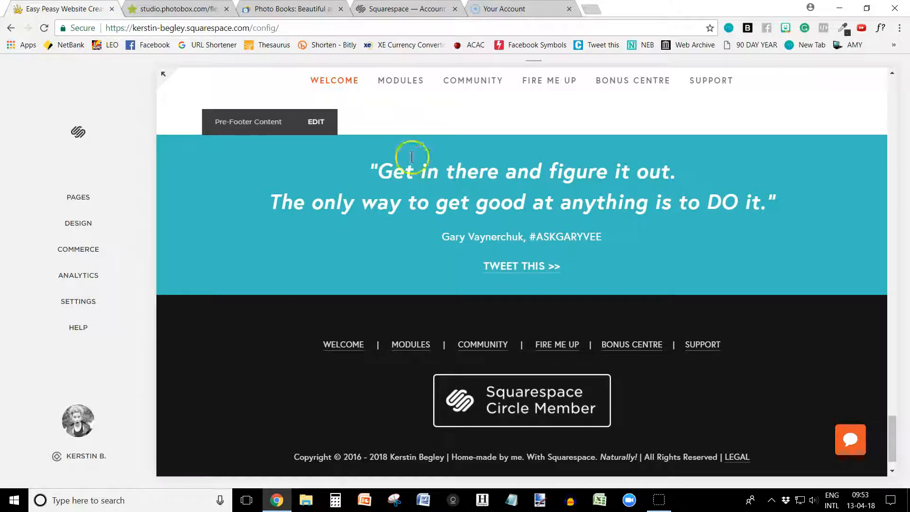
pyautogui.click(317, 122)
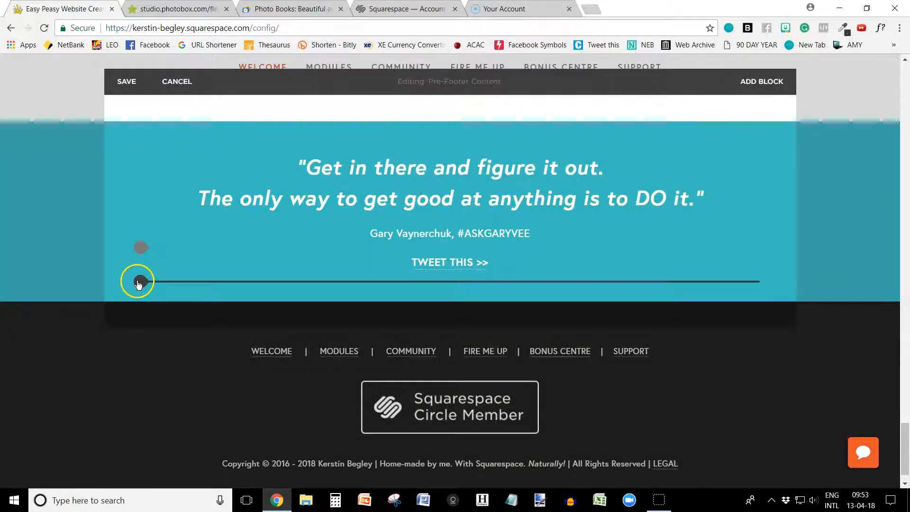
pyautogui.click(138, 283)
pyautogui.moveTo(393, 190); pyautogui.dragTo(395, 413)
pyautogui.click(265, 370)
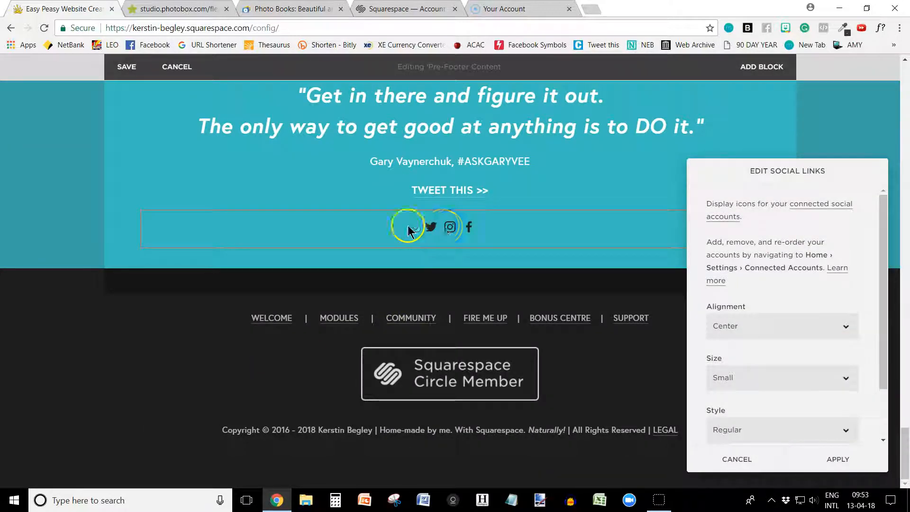
pyautogui.click(837, 459)
pyautogui.click(126, 67)
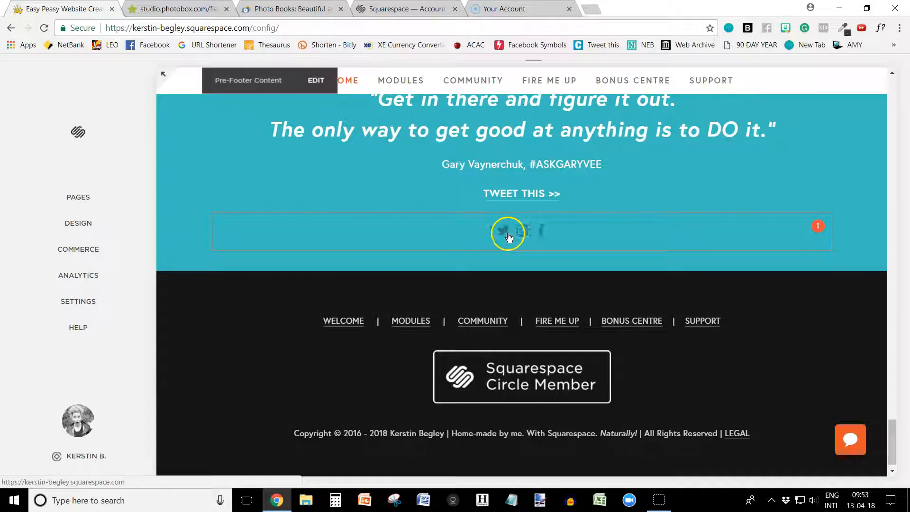
# Step: Reopen the pre-footer's Social Links block and set the icon size to Extra Large, trying Medium and Large first
pyautogui.click(503, 233)
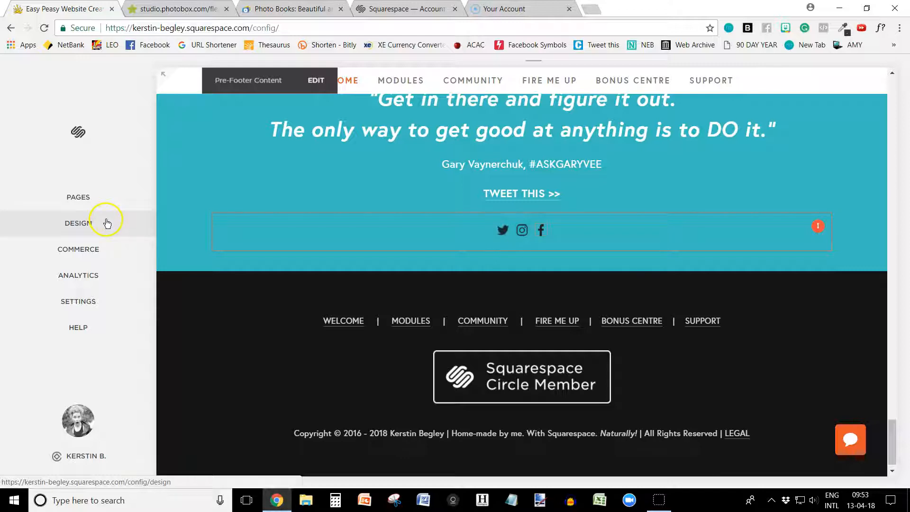
pyautogui.click(316, 81)
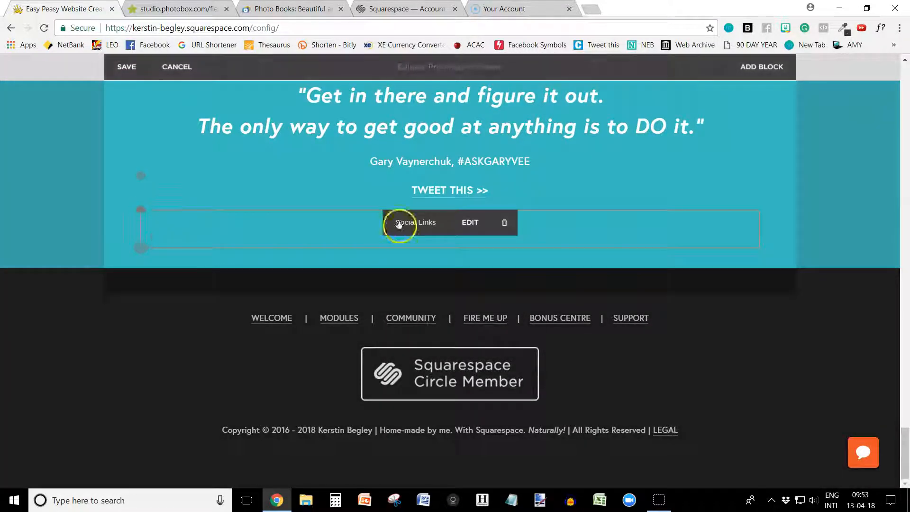
pyautogui.click(471, 223)
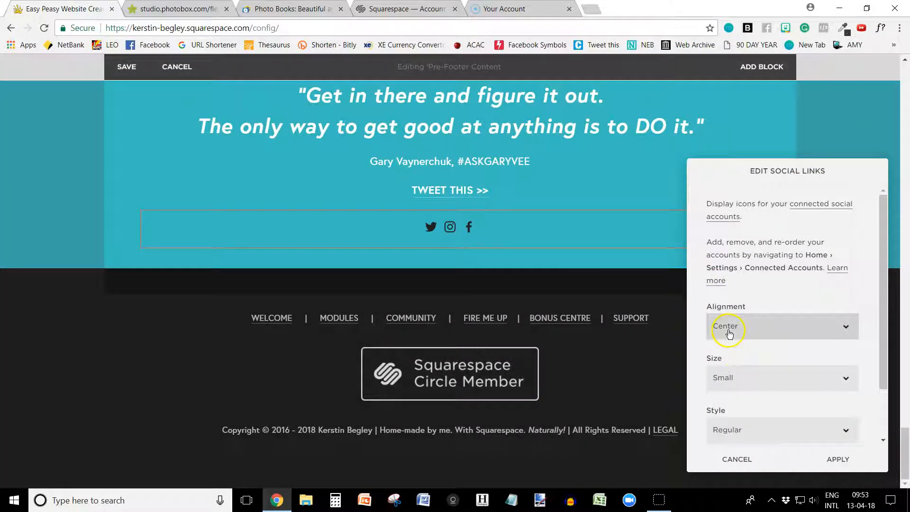
pyautogui.click(736, 380)
pyautogui.click(735, 413)
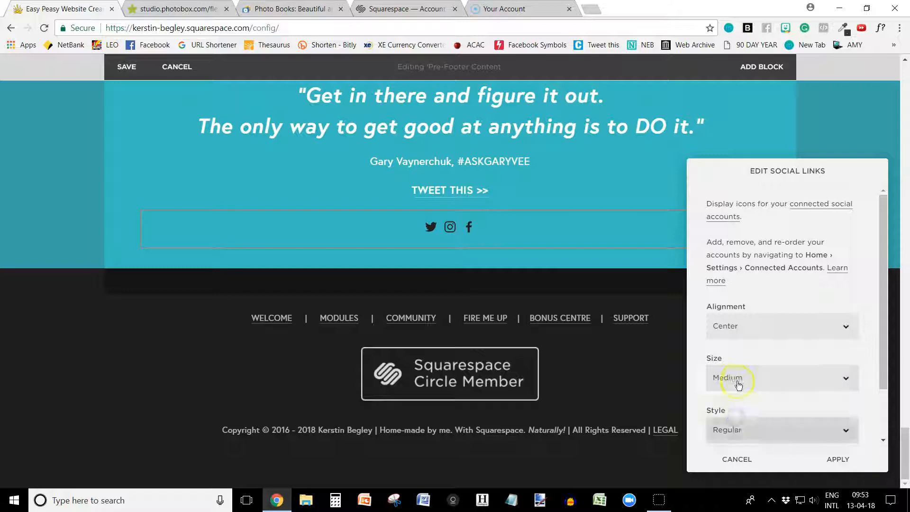
pyautogui.click(735, 377)
pyautogui.click(735, 424)
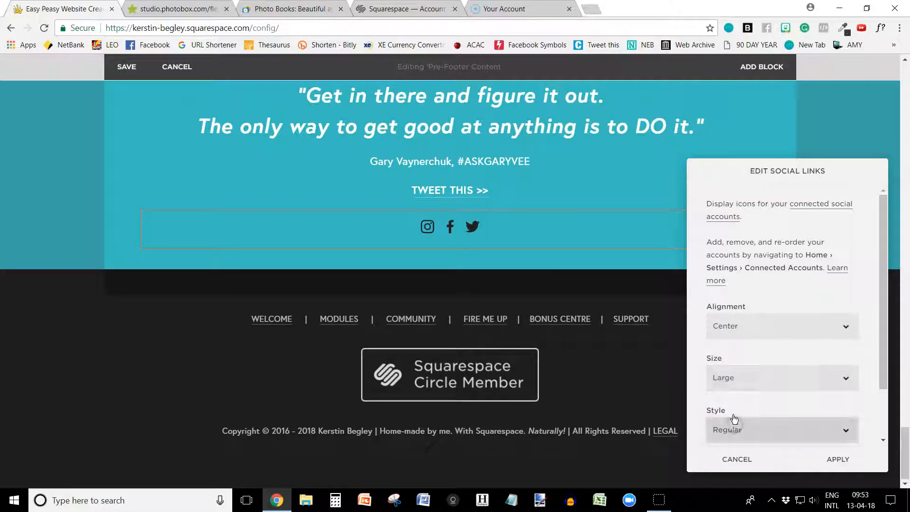
pyautogui.click(738, 381)
pyautogui.click(731, 431)
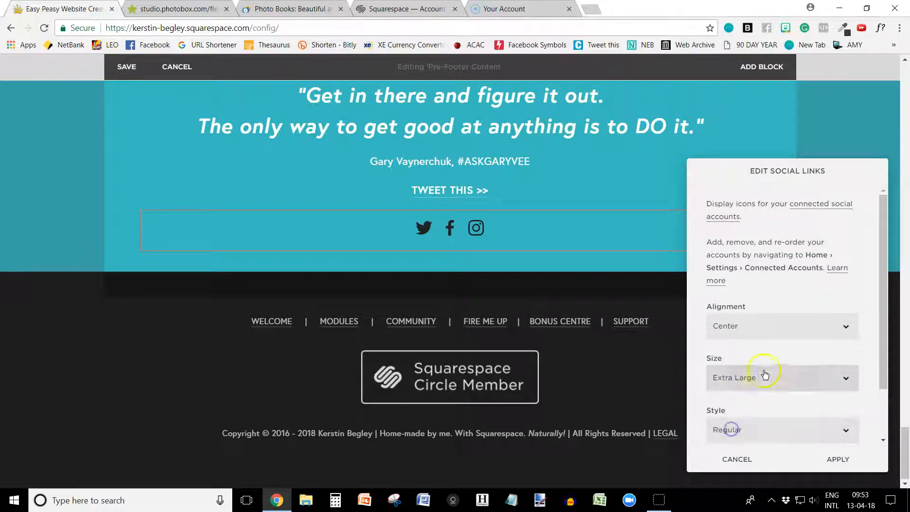
# Step: Set the social icons' style to Square - Knockout, trying Circle - Border and Rounded - Border first
pyautogui.scroll(-2, 777, 392)
pyautogui.click(731, 368)
pyautogui.click(754, 365)
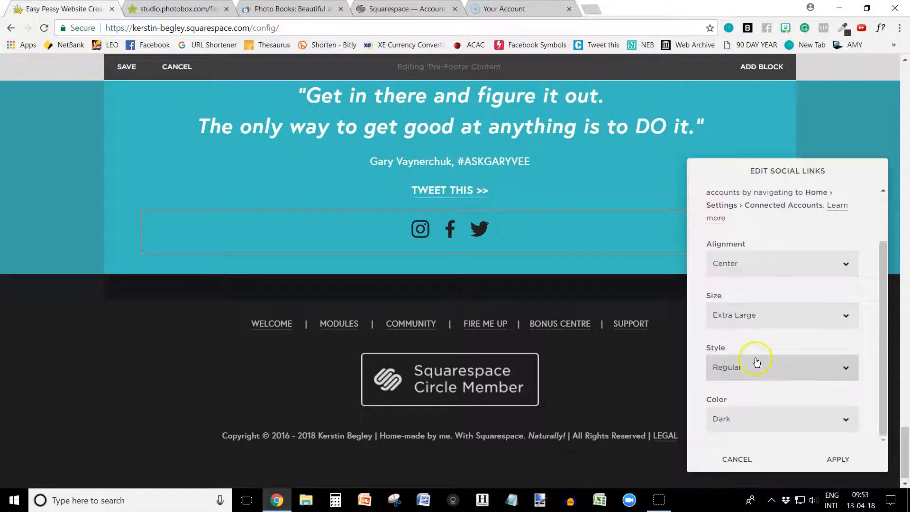
pyautogui.click(727, 398)
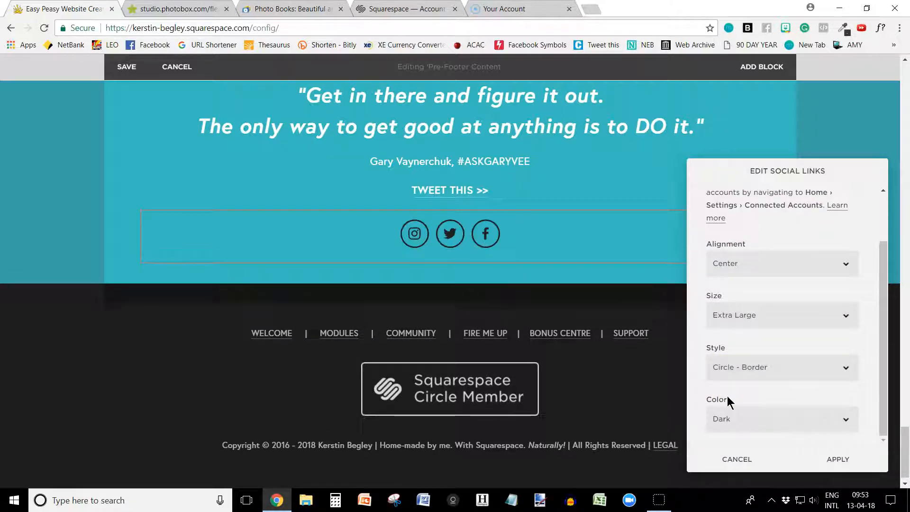
pyautogui.click(742, 368)
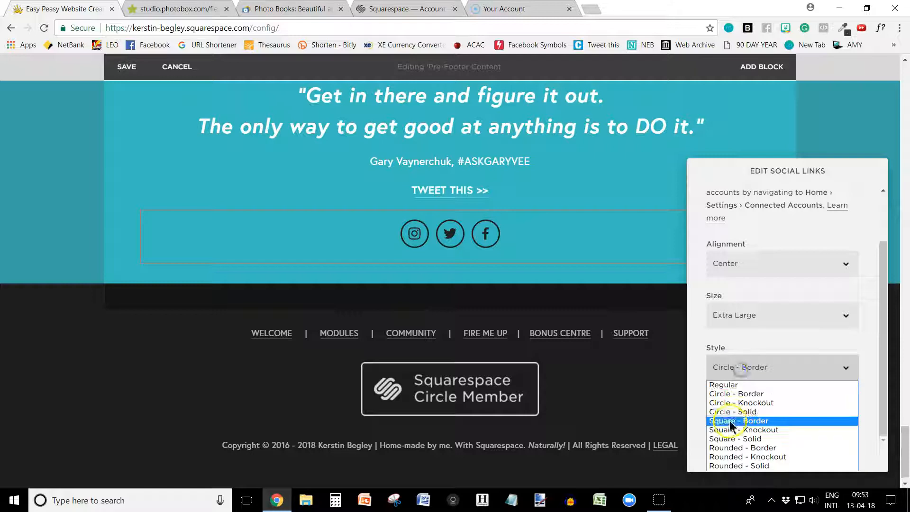
pyautogui.click(733, 447)
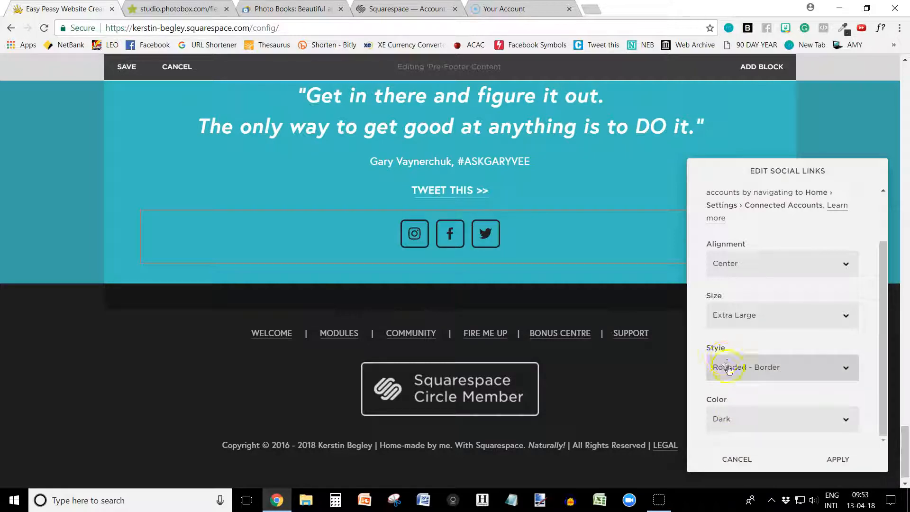
pyautogui.click(732, 378)
pyautogui.click(746, 430)
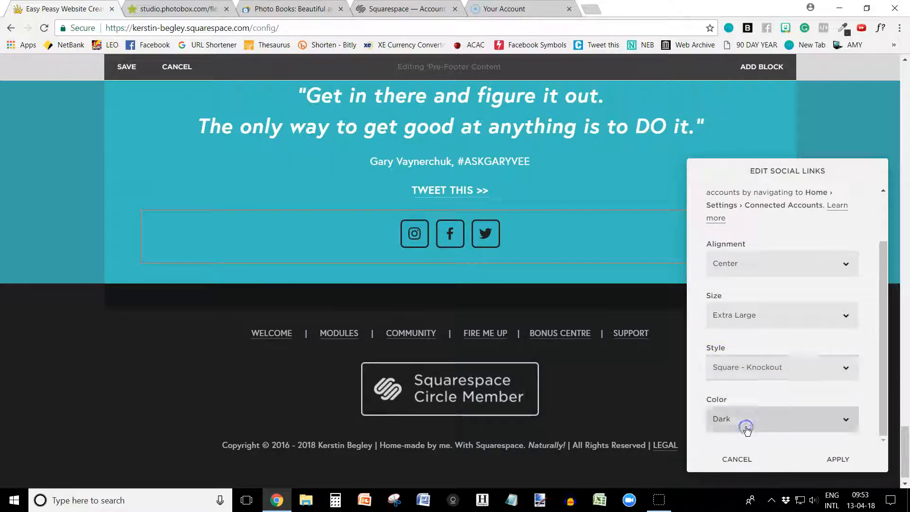
# Step: Set the social icons' color to Light, apply the block settings and save the pre-footer content
pyautogui.click(746, 420)
pyautogui.click(730, 446)
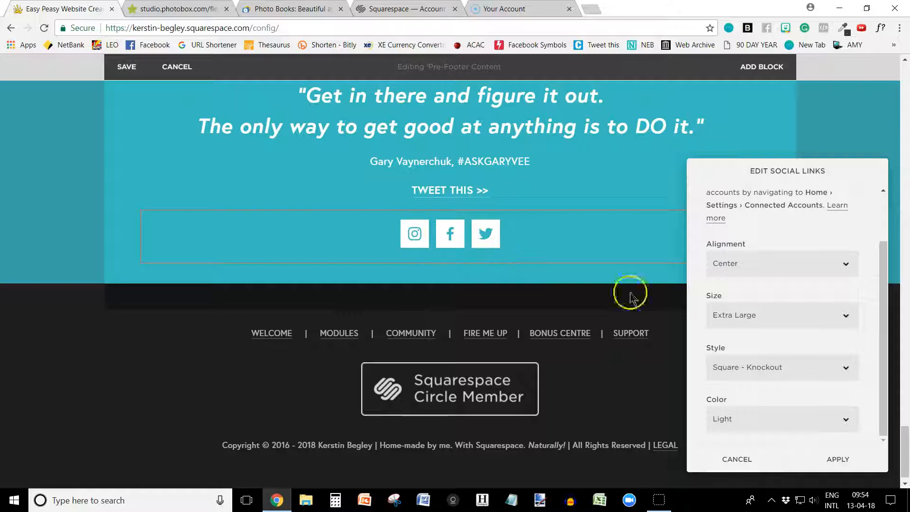
pyautogui.click(842, 460)
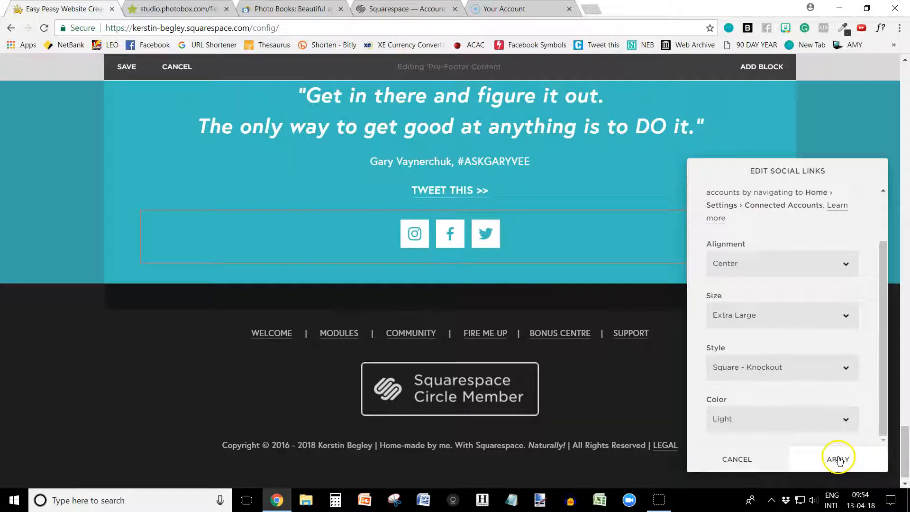
pyautogui.click(127, 67)
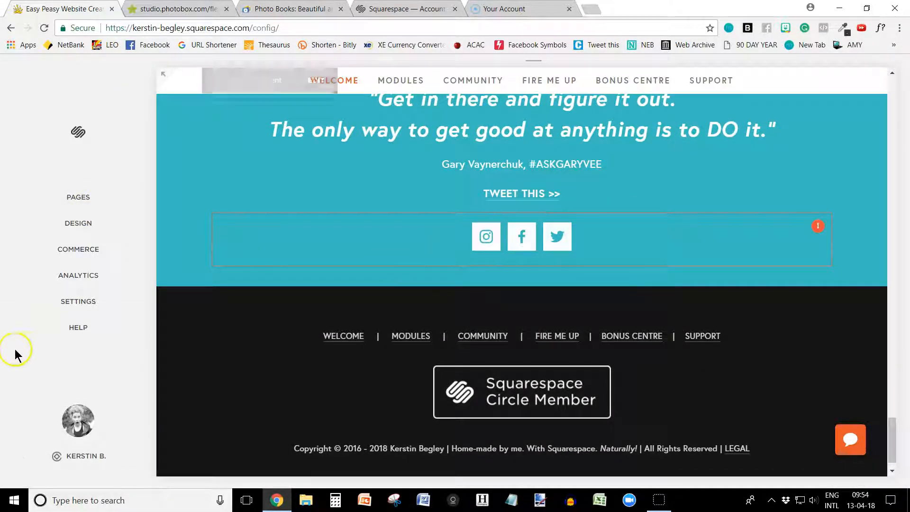
# Step: Connect a Facebook account in the site's Connected Accounts settings, logging in with the prefilled credentials
pyautogui.click(80, 311)
pyautogui.moveTo(150, 266); pyautogui.dragTo(151, 356)
pyautogui.click(49, 277)
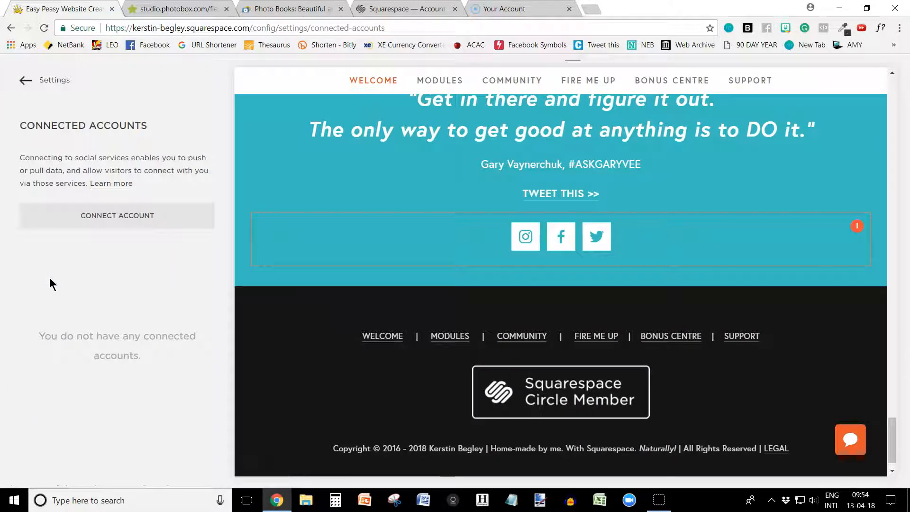
pyautogui.click(105, 223)
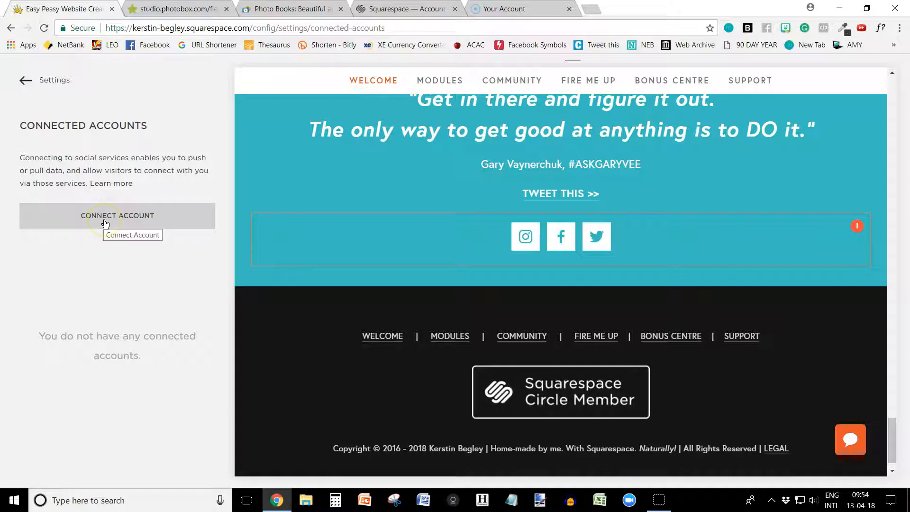
pyautogui.click(105, 223)
pyautogui.click(458, 224)
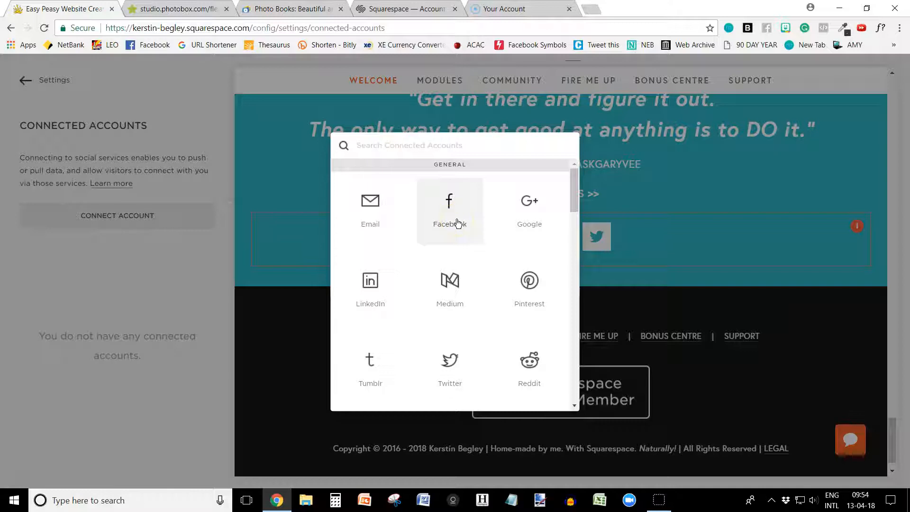
pyautogui.click(458, 223)
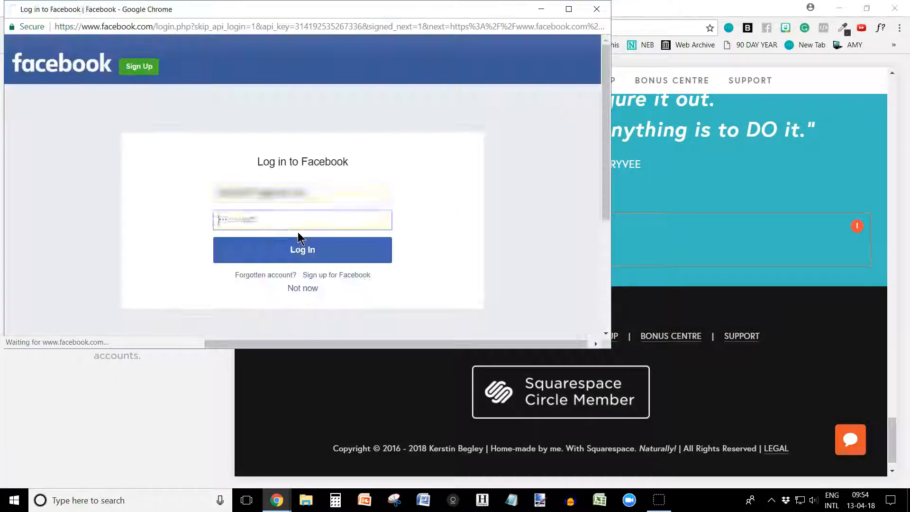
pyautogui.click(301, 252)
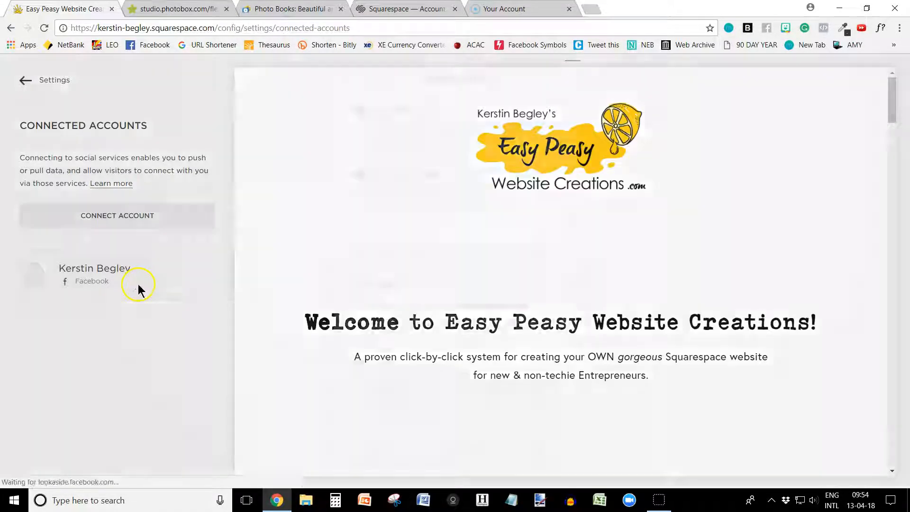
# Step: In the Facebook account's settings, point the profile URL to the owner's page name, choose that page as Push Target, and save
pyautogui.click(138, 283)
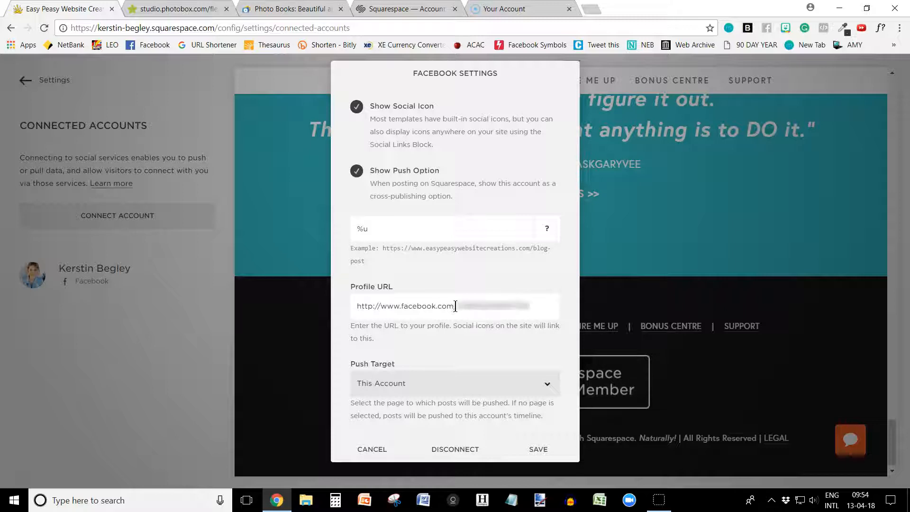
pyautogui.moveTo(464, 306); pyautogui.dragTo(532, 309)
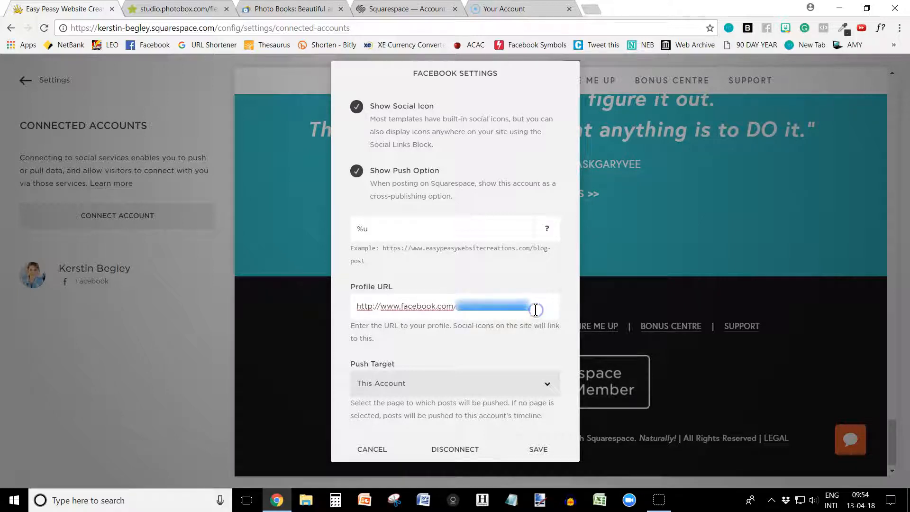
pyautogui.write('kerstinbegley')
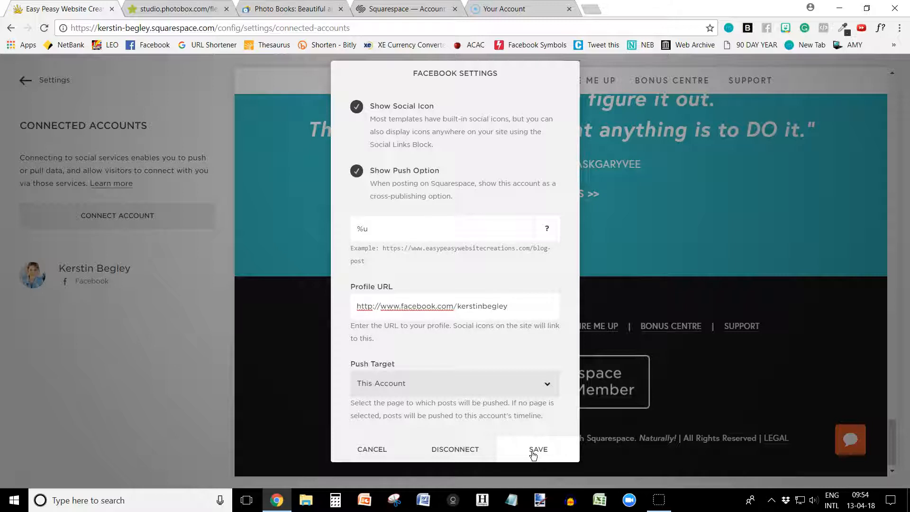
pyautogui.click(416, 390)
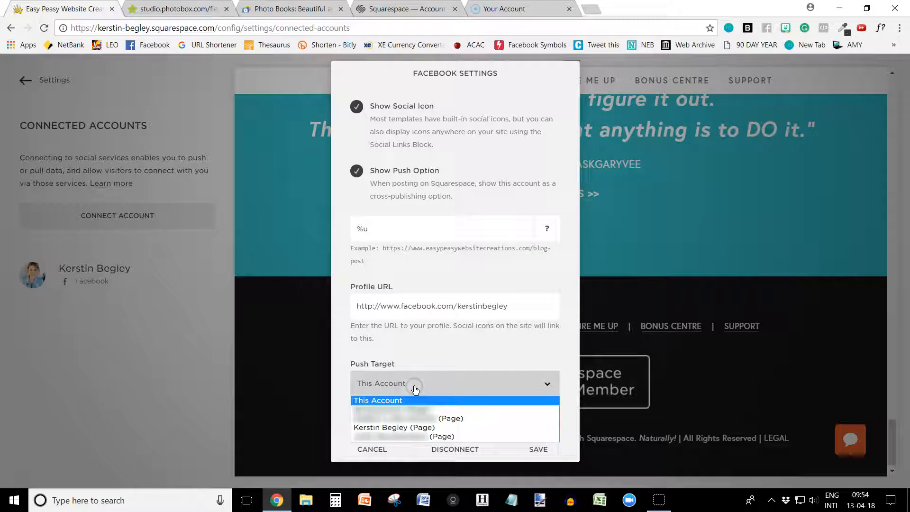
pyautogui.click(391, 428)
pyautogui.click(540, 451)
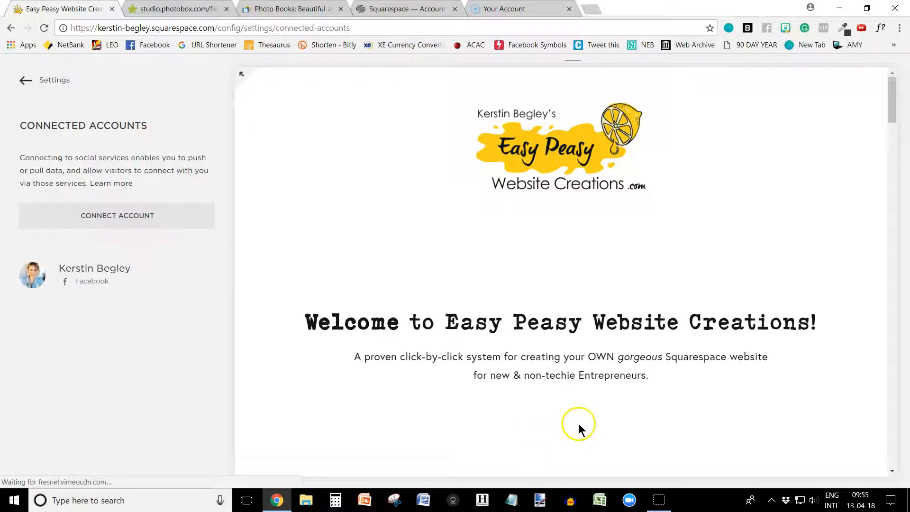
# Step: Test the pre-footer's Facebook icon by opening its linked page, and return to the Squarespace site
pyautogui.moveTo(893, 99); pyautogui.dragTo(893, 442)
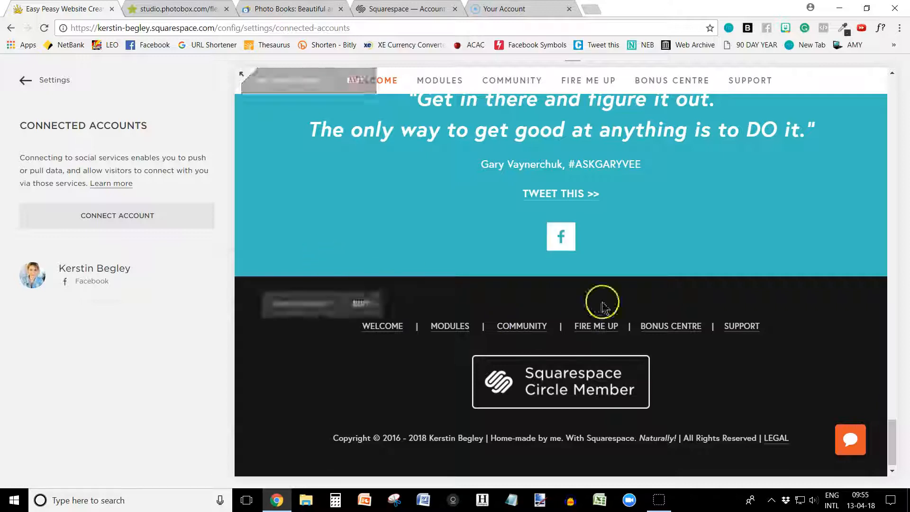
pyautogui.click(564, 244)
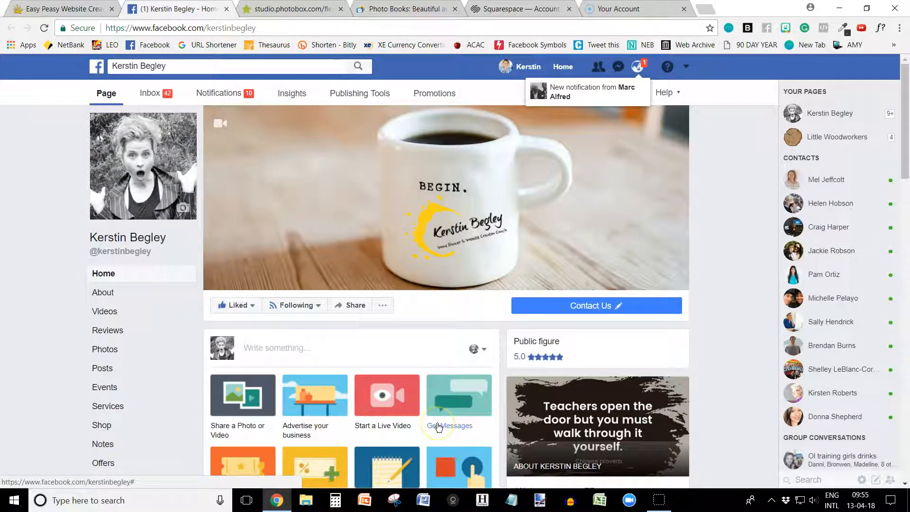
pyautogui.click(57, 9)
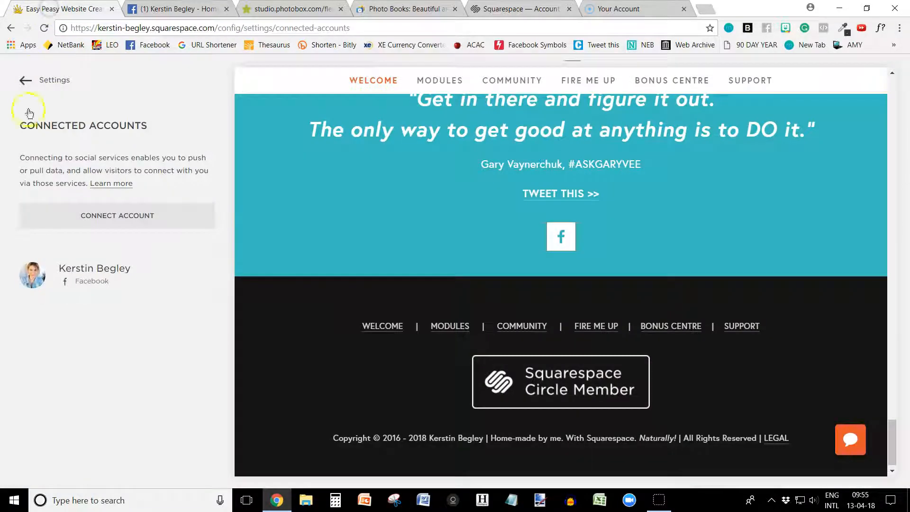
# Step: Connect a Twitter account, authorizing Squarespace to use it, and save its settings with the social icon shown and the prefilled profile URL
pyautogui.click(100, 223)
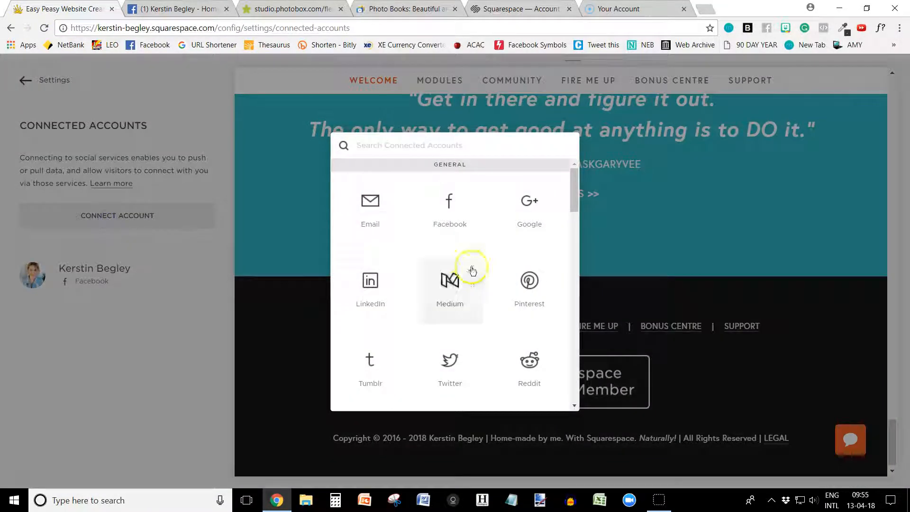
pyautogui.click(461, 377)
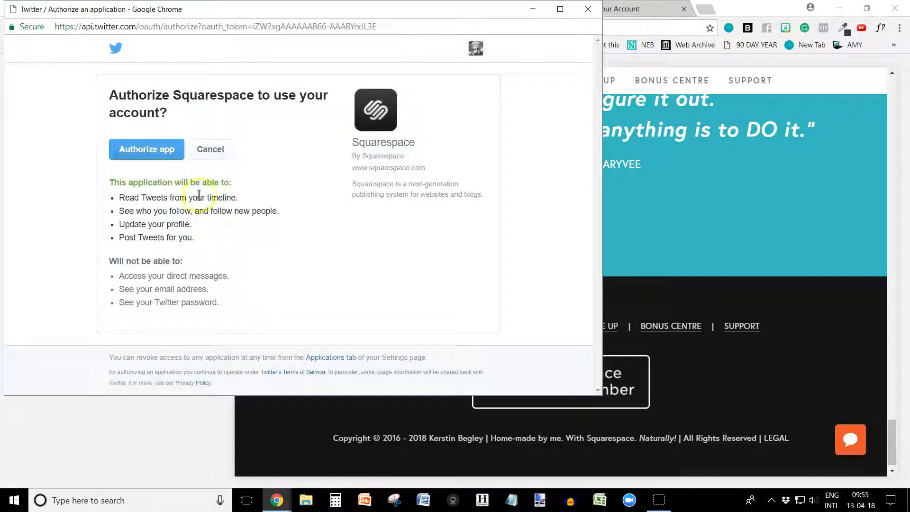
pyautogui.click(147, 151)
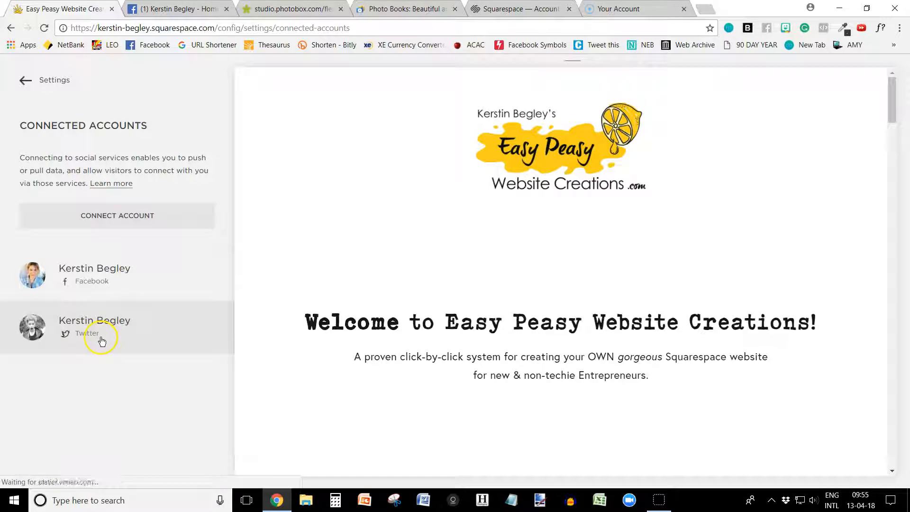
pyautogui.click(95, 338)
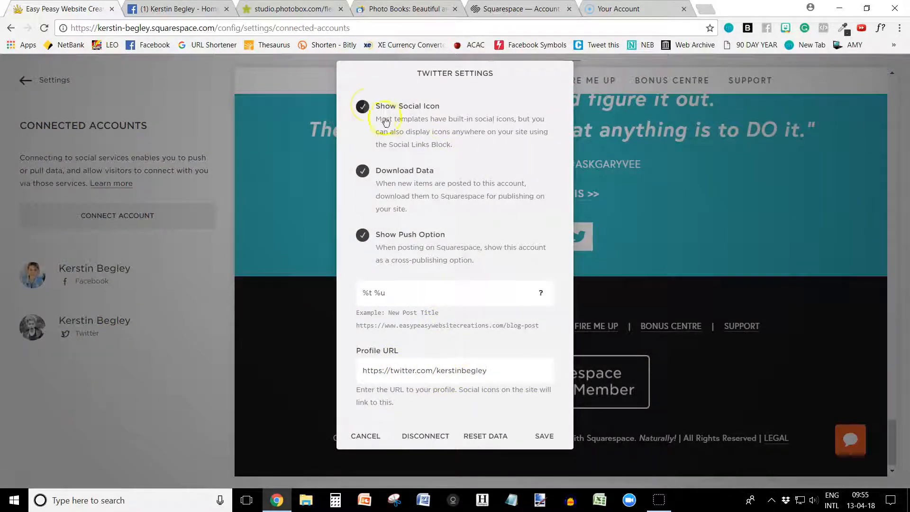
pyautogui.click(549, 441)
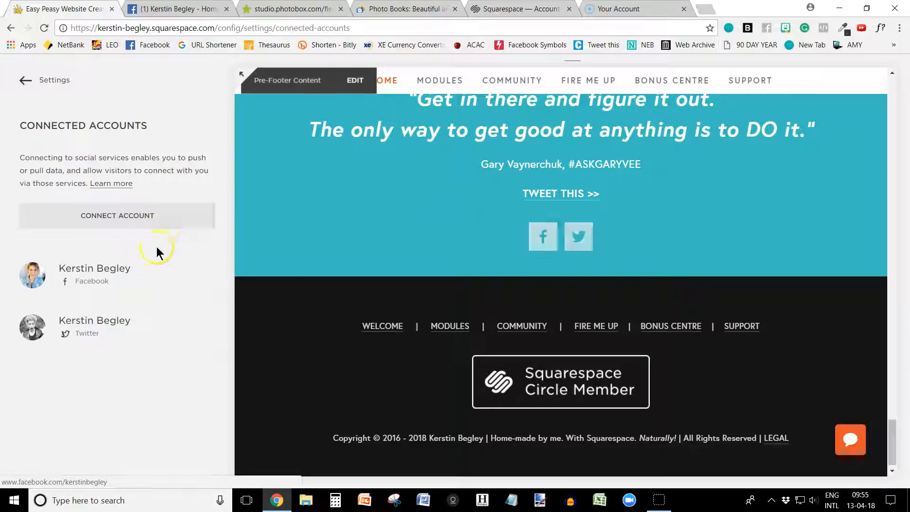
# Step: Connect a LinkedIn account and save its settings with Show Social Icon and Show Push Option enabled
pyautogui.click(123, 219)
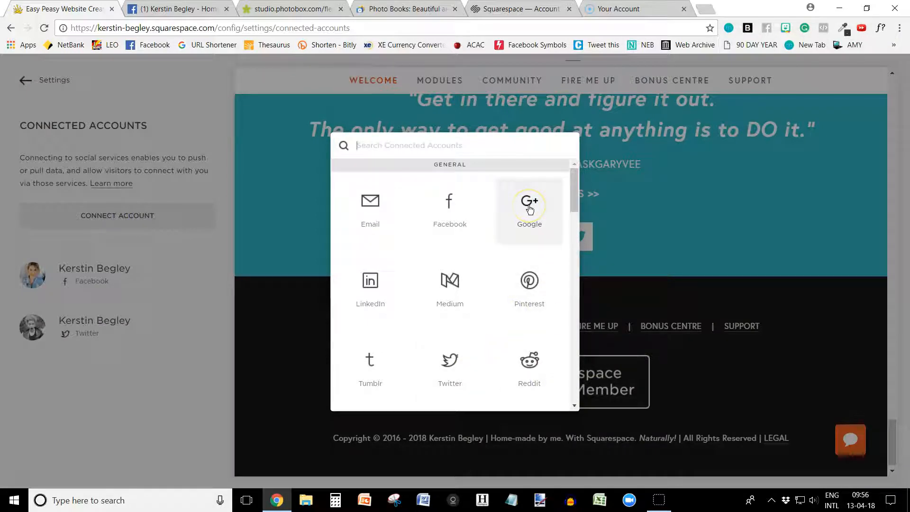
pyautogui.click(533, 221)
pyautogui.click(371, 315)
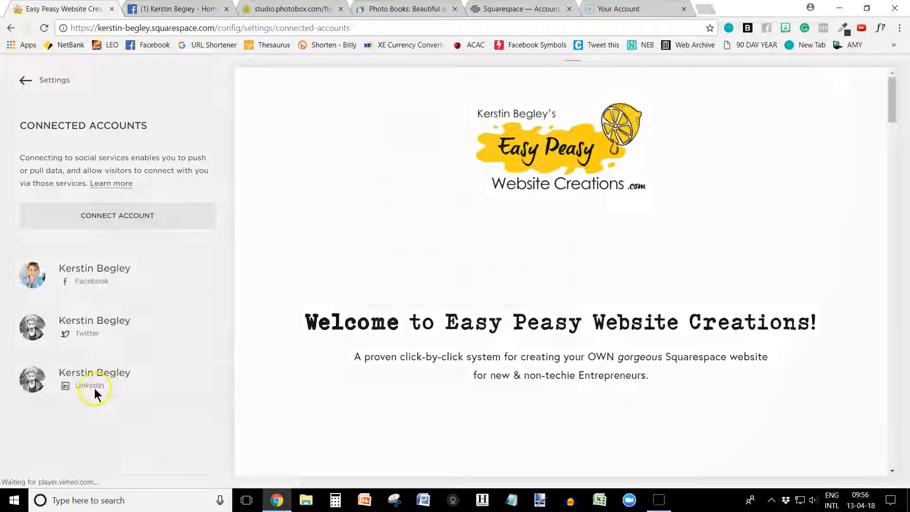
pyautogui.click(95, 389)
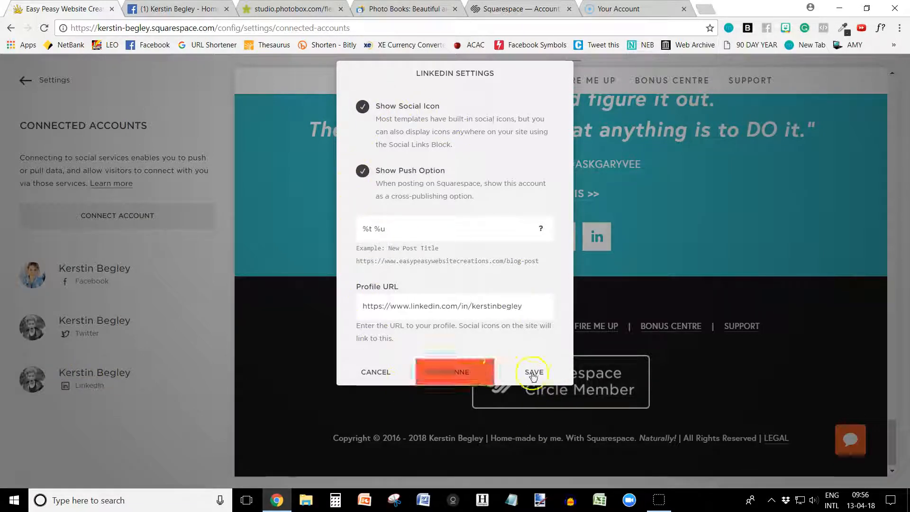
pyautogui.click(534, 374)
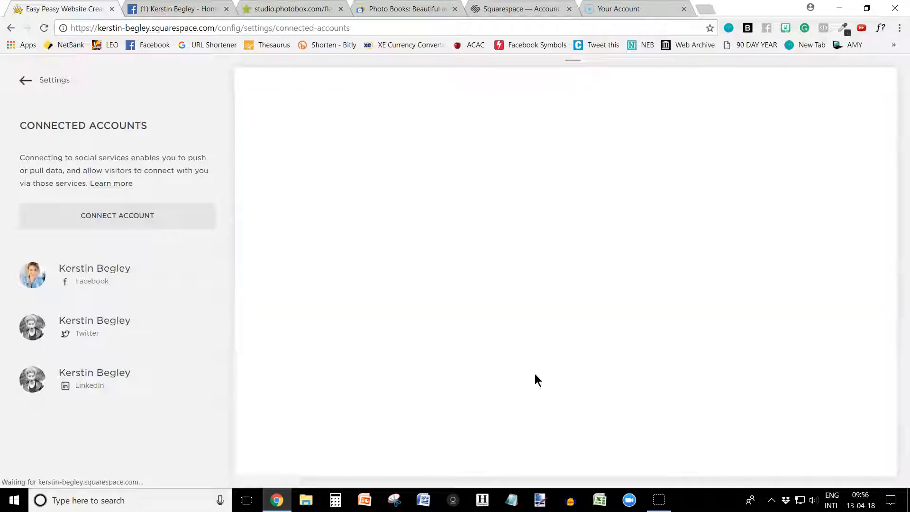
pyautogui.moveTo(893, 100); pyautogui.dragTo(895, 437)
# Step: Connect a YouTube account through the owner's Google account, save its settings with the social icon shown, and check the pre-footer icons
pyautogui.click(99, 214)
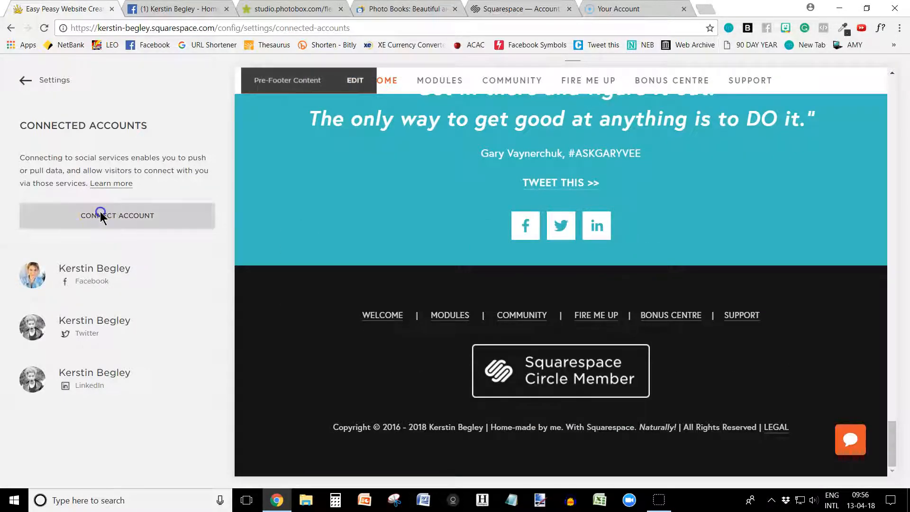
pyautogui.scroll(-4, 380, 362)
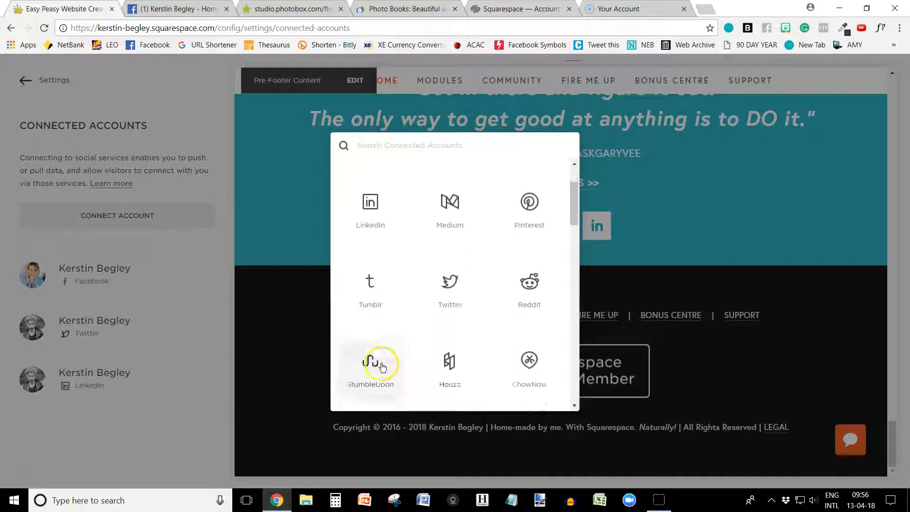
pyautogui.scroll(-6, 465, 370)
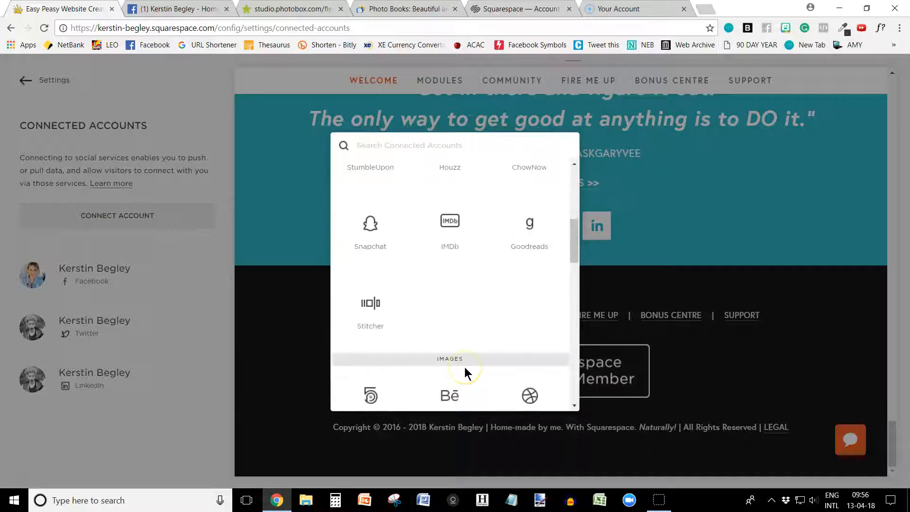
pyautogui.scroll(5, 470, 342)
pyautogui.moveTo(574, 227); pyautogui.dragTo(583, 315)
pyautogui.click(452, 303)
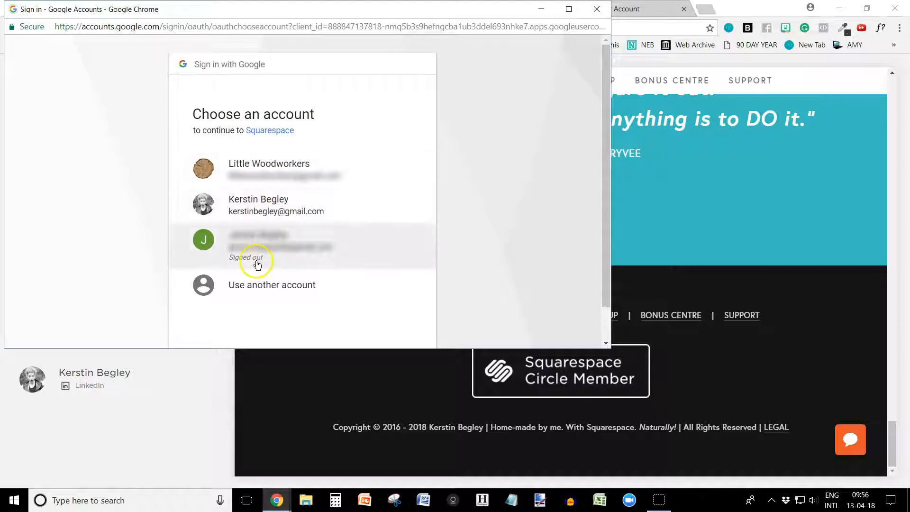
pyautogui.click(271, 212)
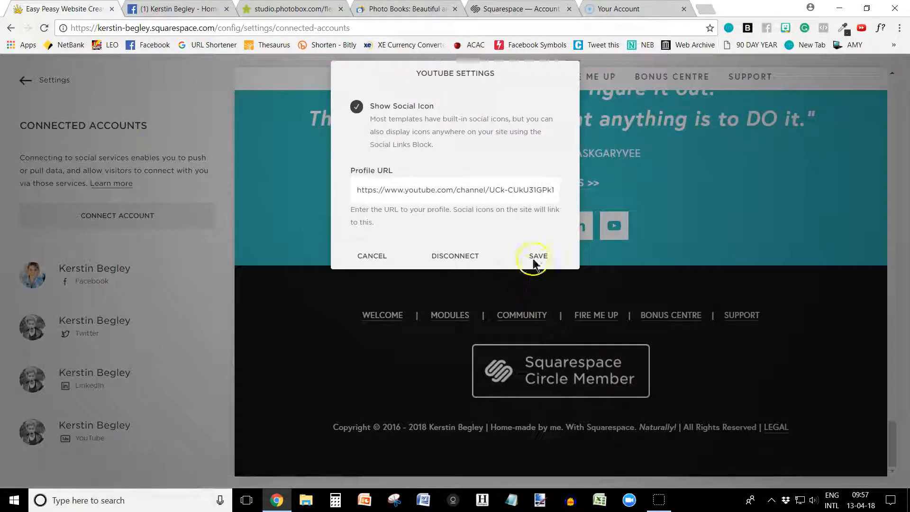
pyautogui.click(530, 255)
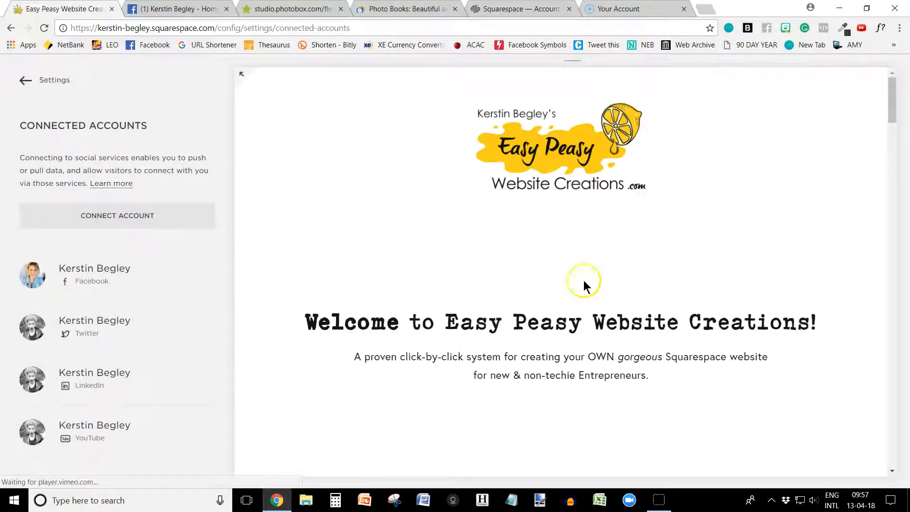
pyautogui.moveTo(893, 105); pyautogui.dragTo(892, 457)
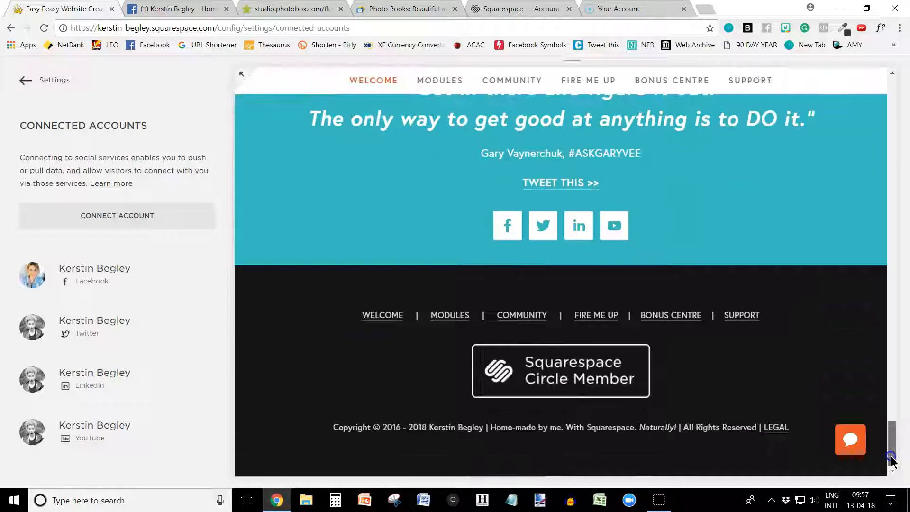
pyautogui.click(504, 224)
pyautogui.click(615, 224)
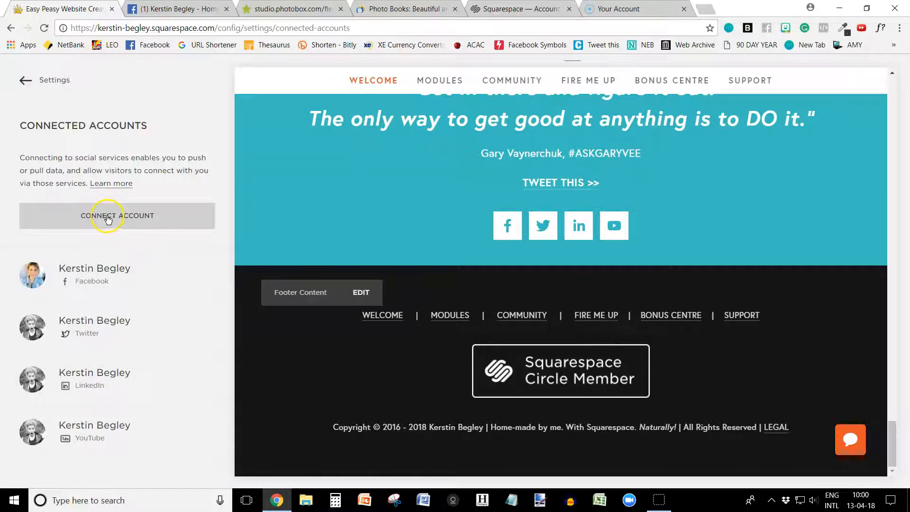
# Step: Connect an Instagram account and save its settings with Show Social Icon and Download Data enabled
pyautogui.click(108, 219)
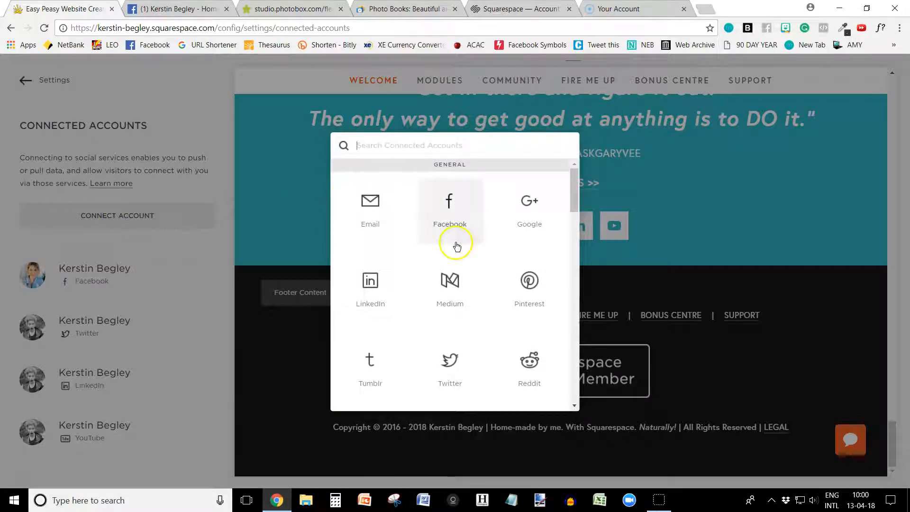
pyautogui.scroll(-7, 474, 328)
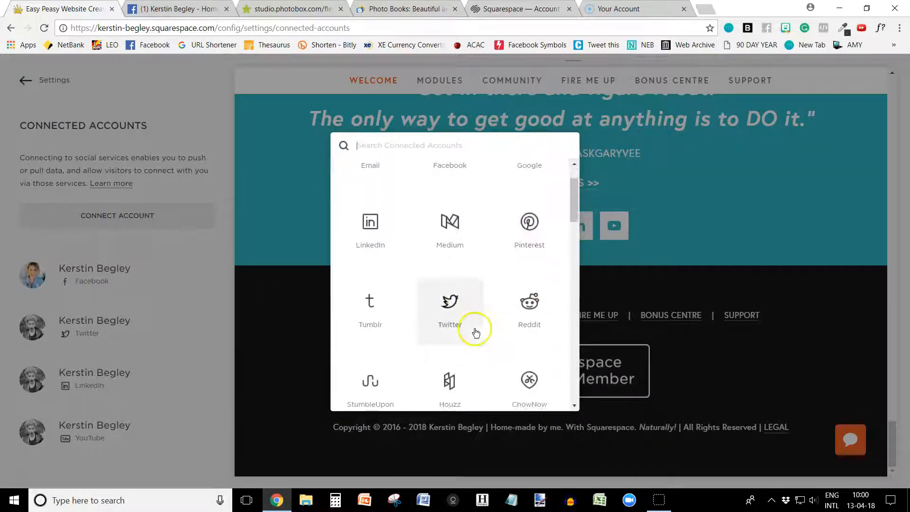
pyautogui.scroll(-4, 468, 328)
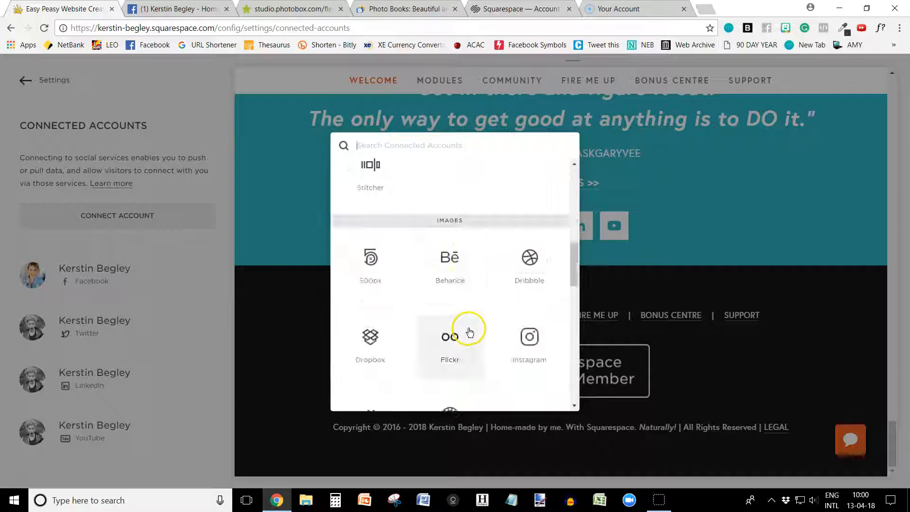
pyautogui.click(530, 258)
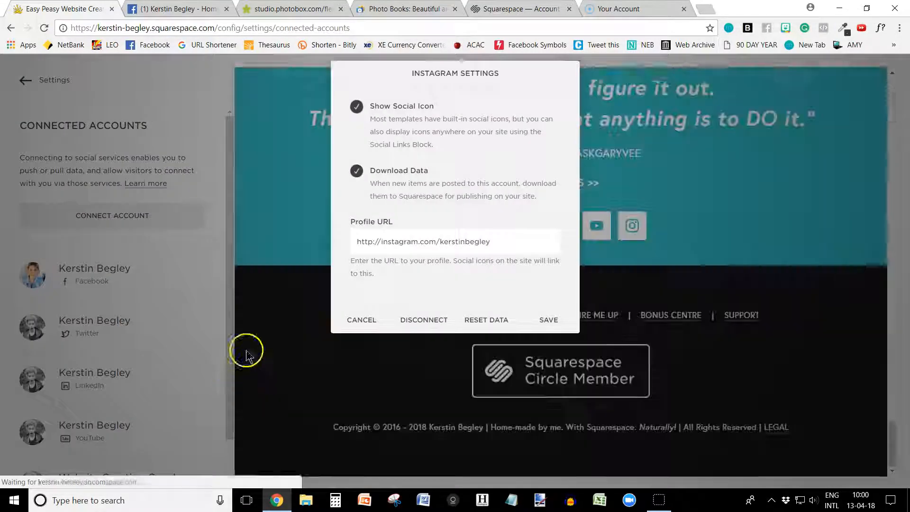
pyautogui.click(547, 320)
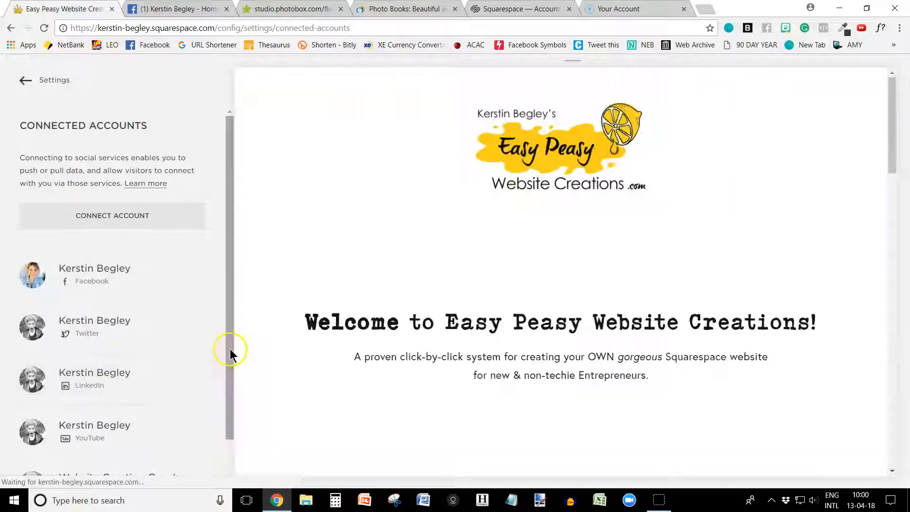
pyautogui.moveTo(230, 349); pyautogui.dragTo(231, 394)
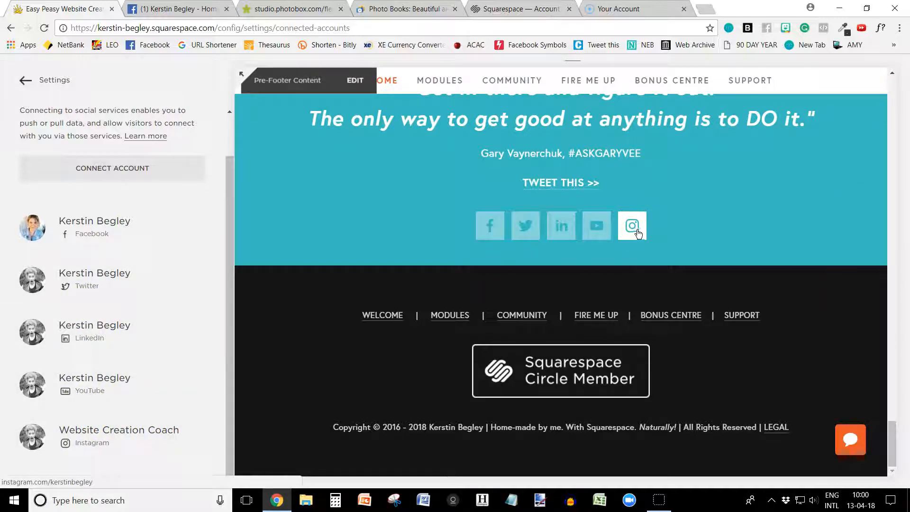
# Step: Test the pre-footer's Instagram icon by opening its linked profile, and return to the Squarespace site
pyautogui.click(337, 353)
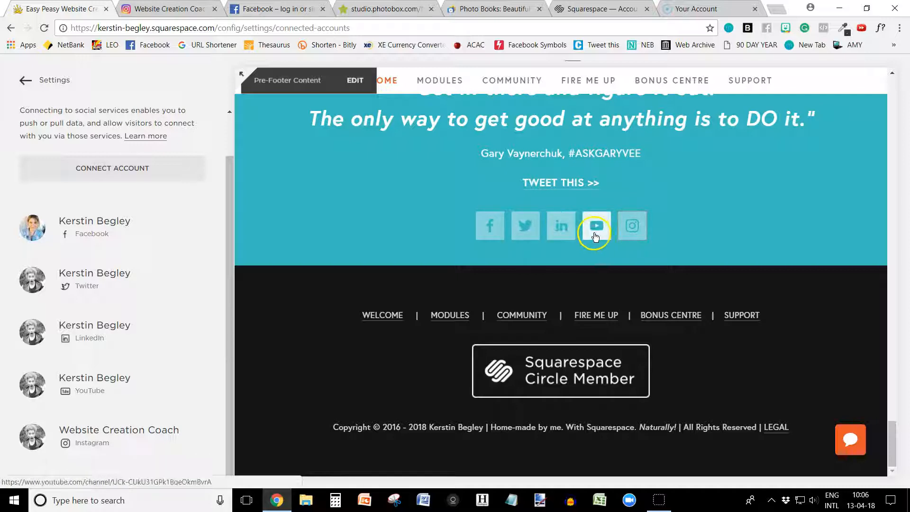
pyautogui.click(634, 229)
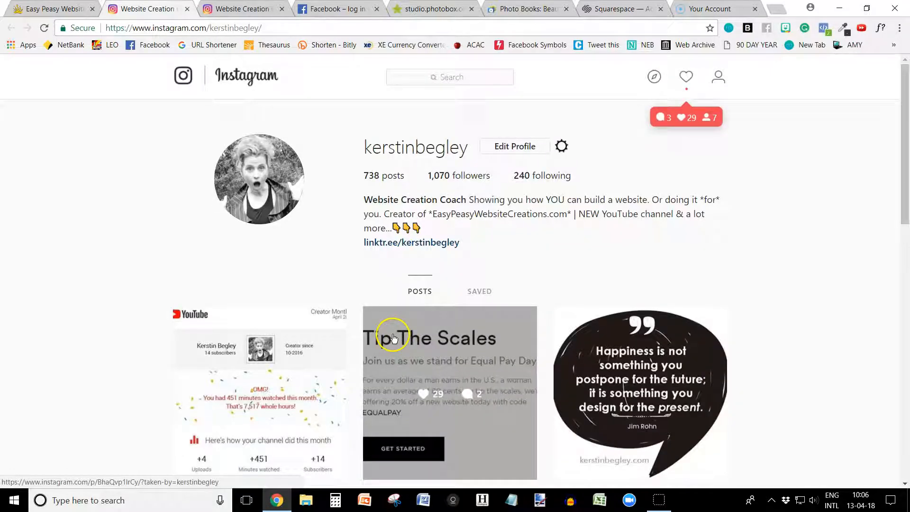
pyautogui.click(72, 10)
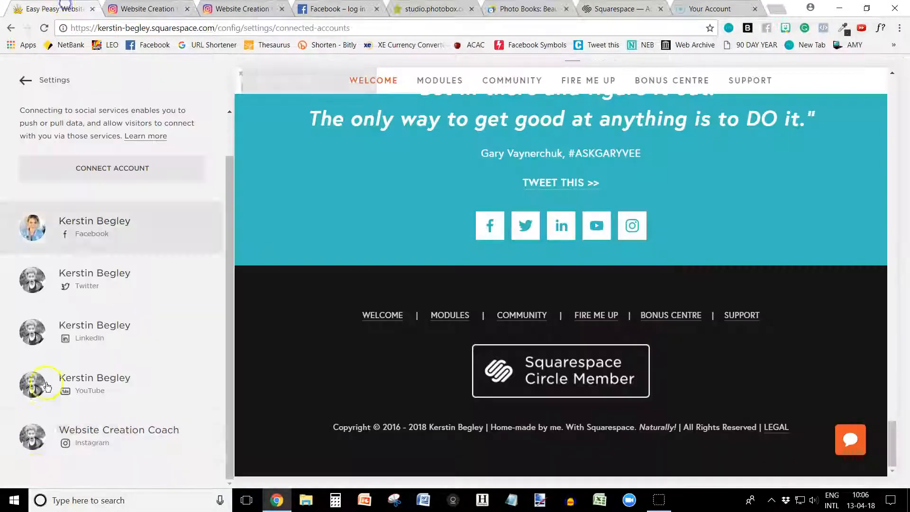
# Step: Leave the settings for the site's Pages and add a cover page under Not Linked, keeping the default name New Cover Page
pyautogui.click(20, 79)
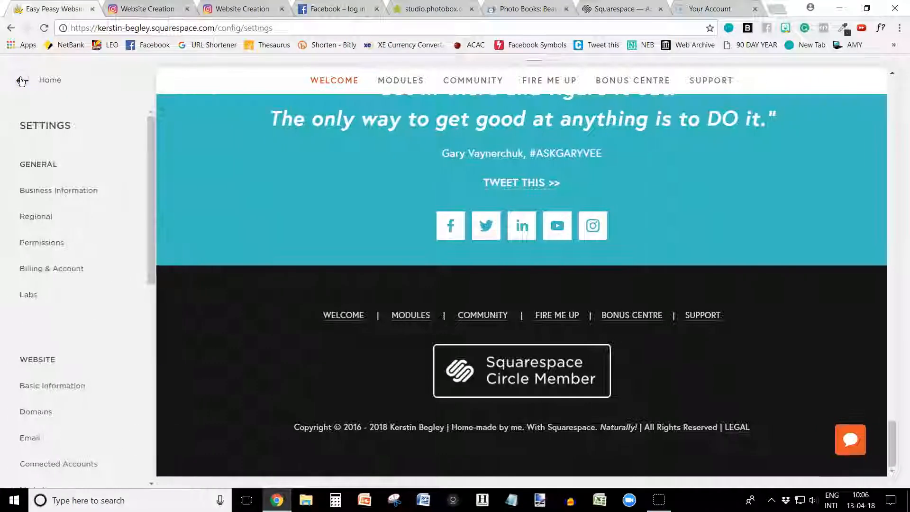
pyautogui.moveTo(149, 206); pyautogui.dragTo(149, 265)
pyautogui.click(21, 82)
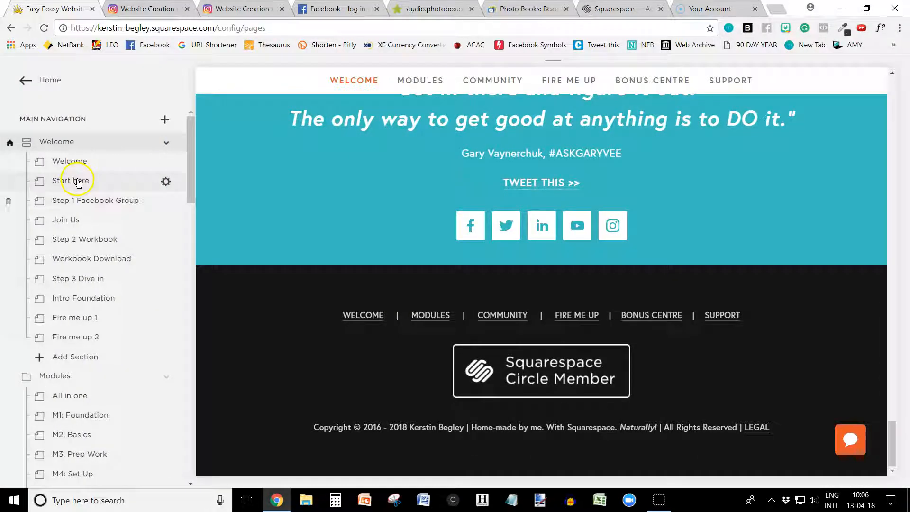
pyautogui.moveTo(191, 142); pyautogui.dragTo(193, 392)
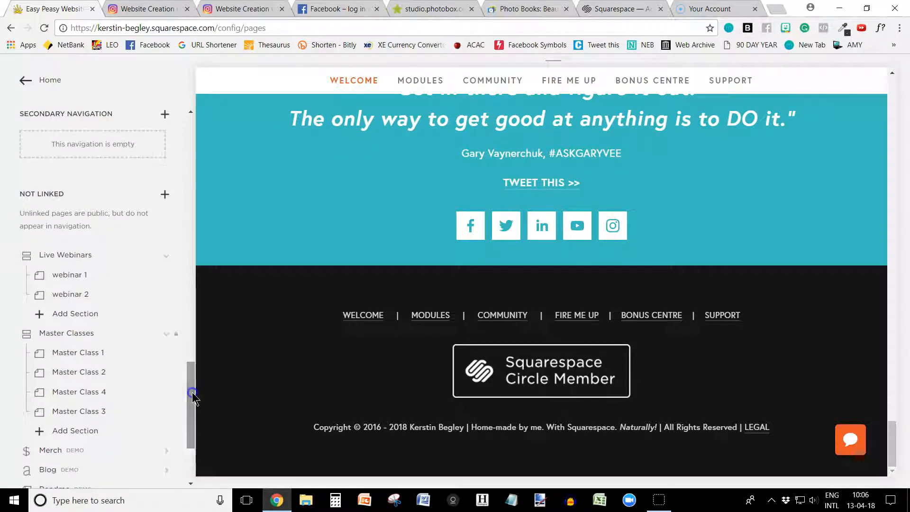
pyautogui.click(164, 196)
pyautogui.click(374, 203)
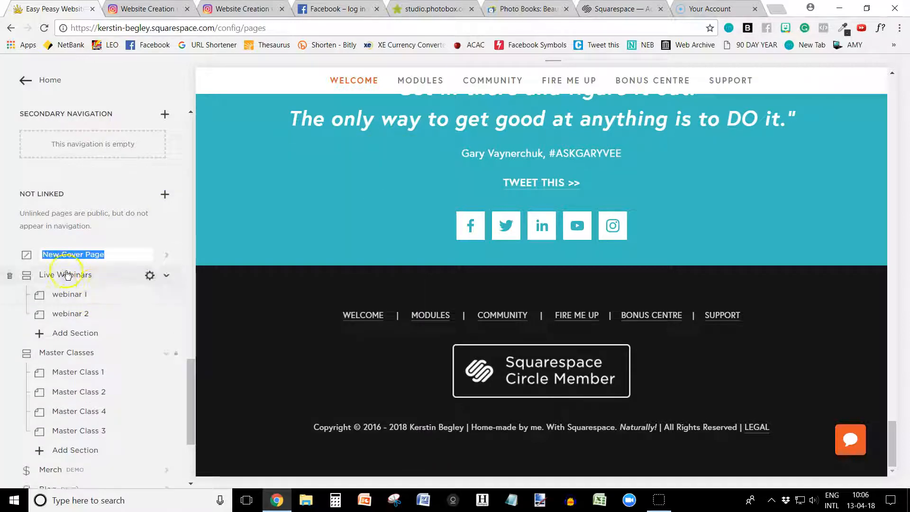
pyautogui.press('Return')
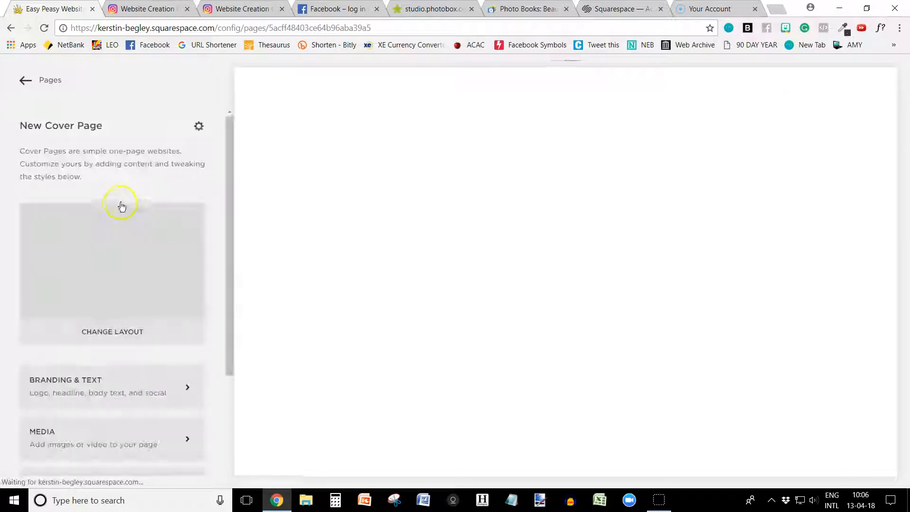
# Step: In the cover page's Social Icons settings, disable Display Social Icons and enable it again
pyautogui.scroll(-3, 118, 412)
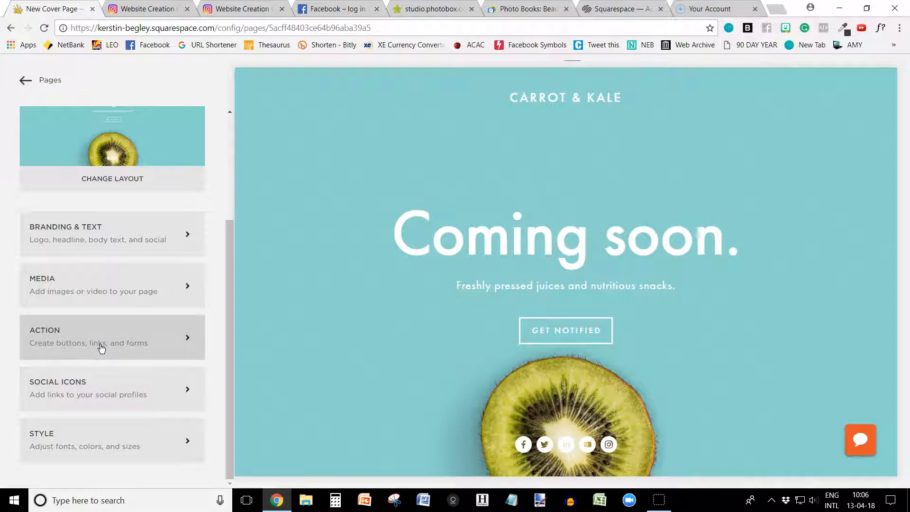
pyautogui.click(94, 395)
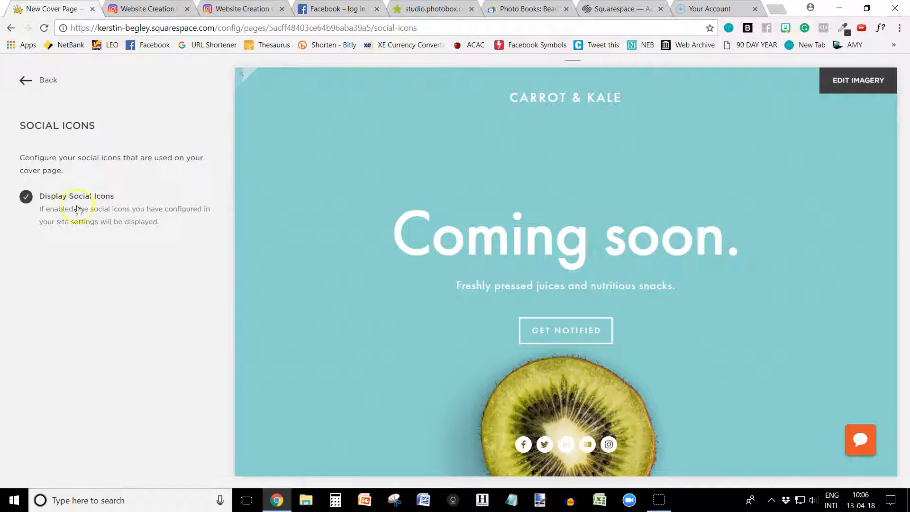
pyautogui.click(27, 196)
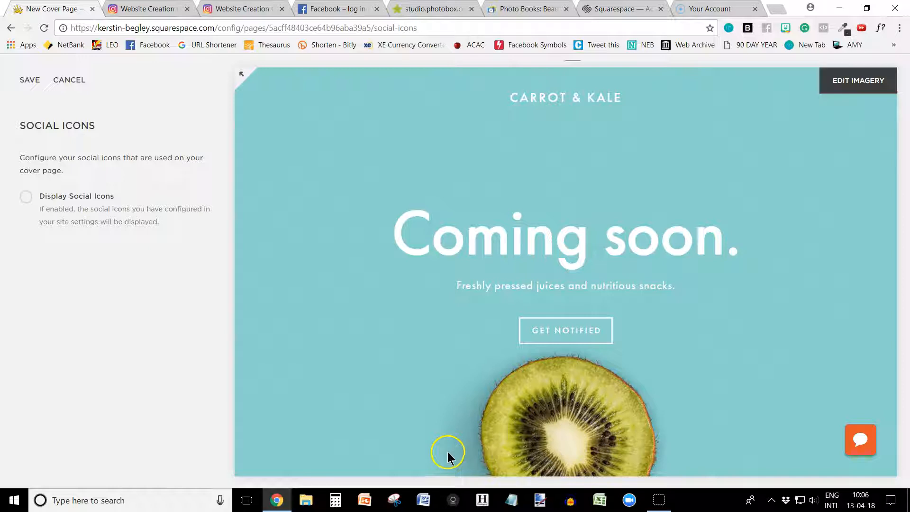
pyautogui.click(25, 199)
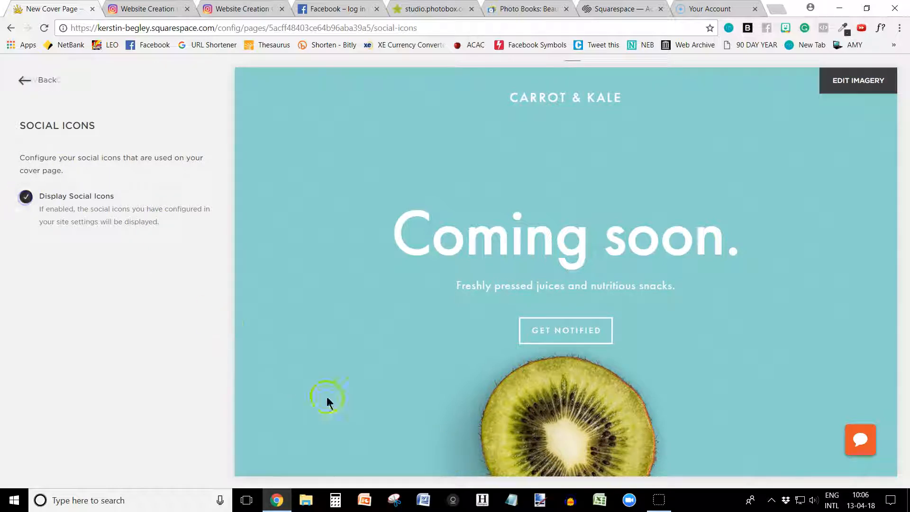